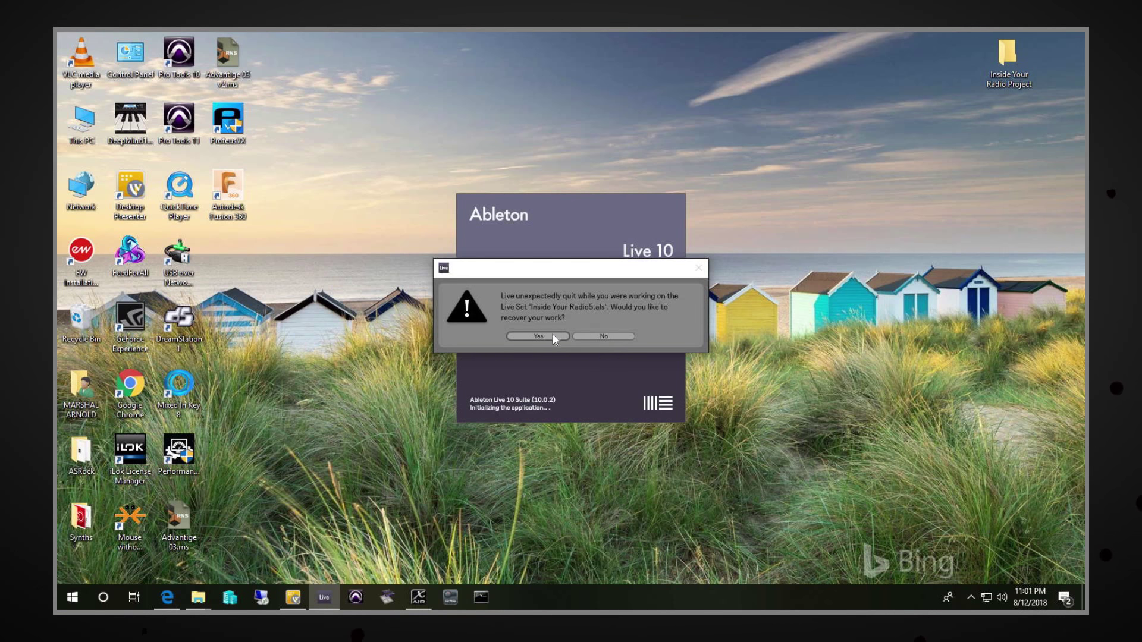
Decline recovering the unsaved work of the Live Set and dismiss the crash report
{"action": "left_click", "coordinate": [601, 337]}
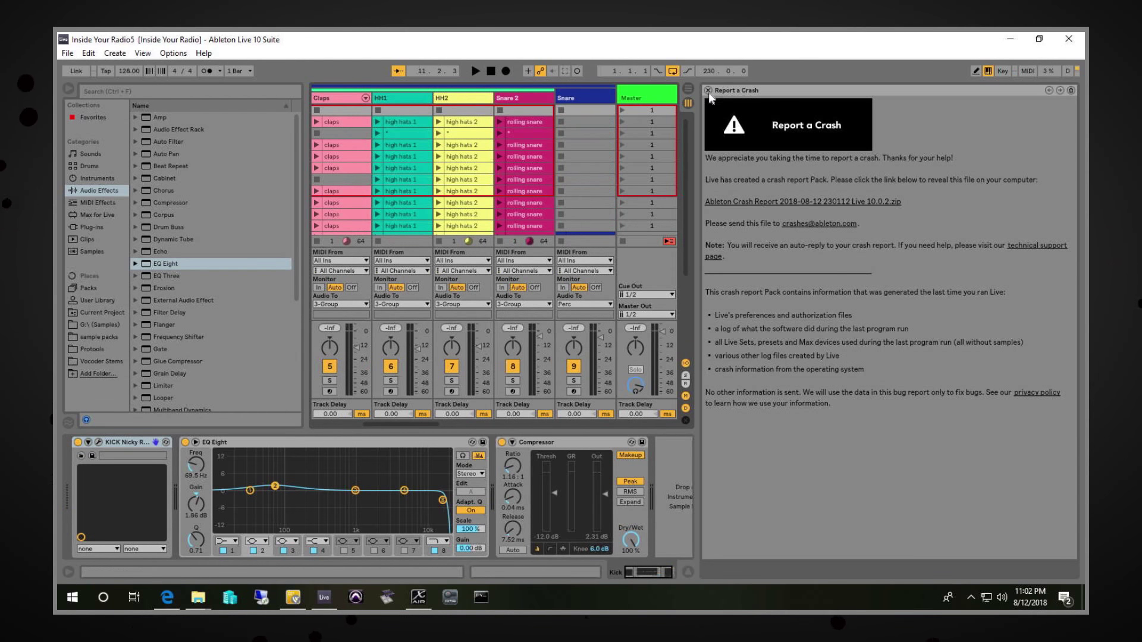
{"action": "left_click", "coordinate": [708, 91]}
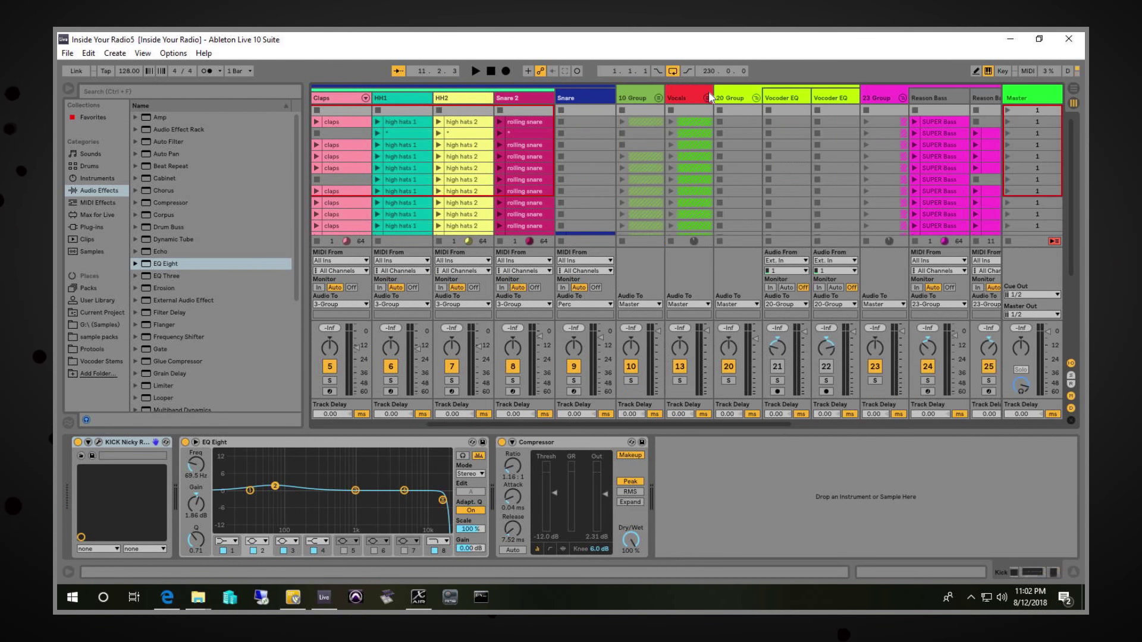
Fold the 20 Group, 3 Group and 23 Group tracks in the session view
{"action": "left_click", "coordinate": [755, 98]}
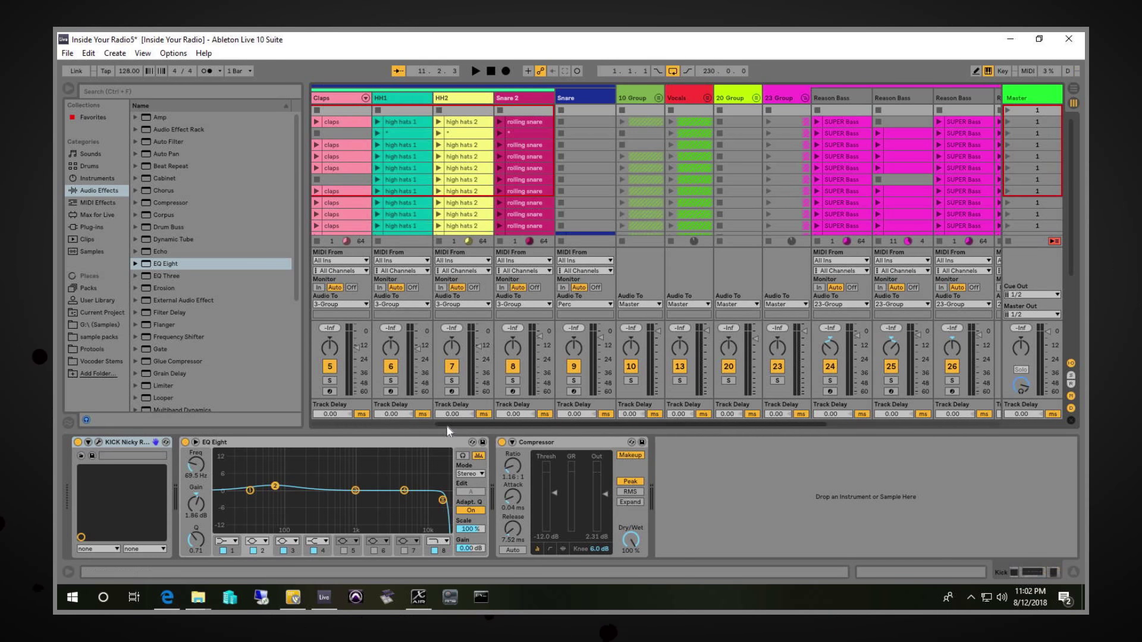
{"action": "left_click_drag", "start_coordinate": [467, 424], "coordinate": [340, 318]}
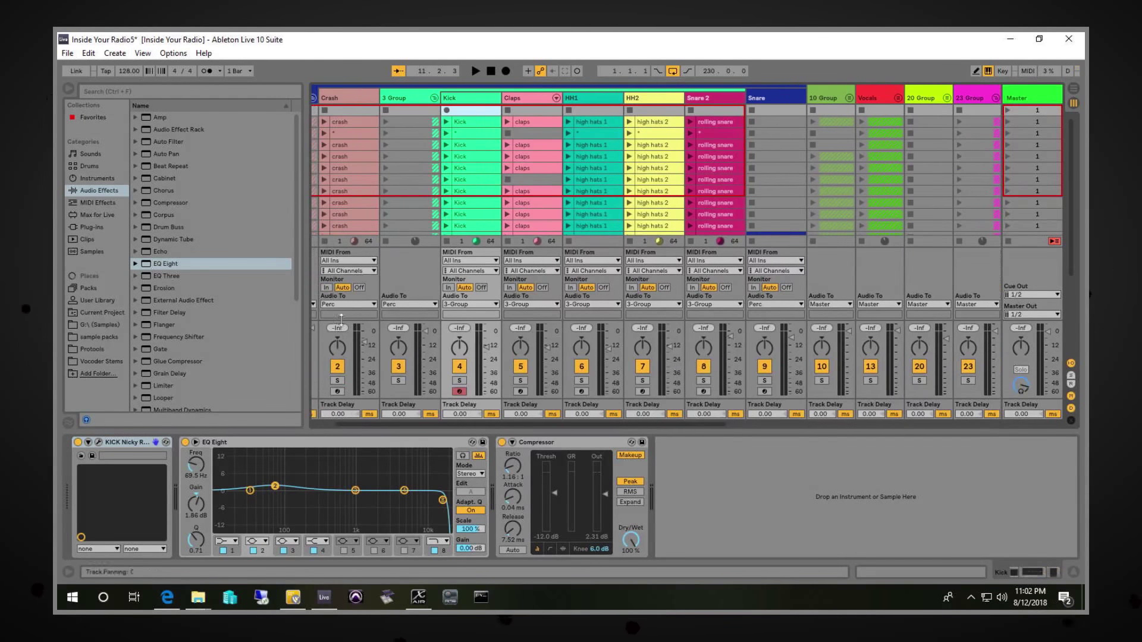
{"action": "left_click", "coordinate": [433, 98]}
{"action": "left_click", "coordinate": [690, 94]}
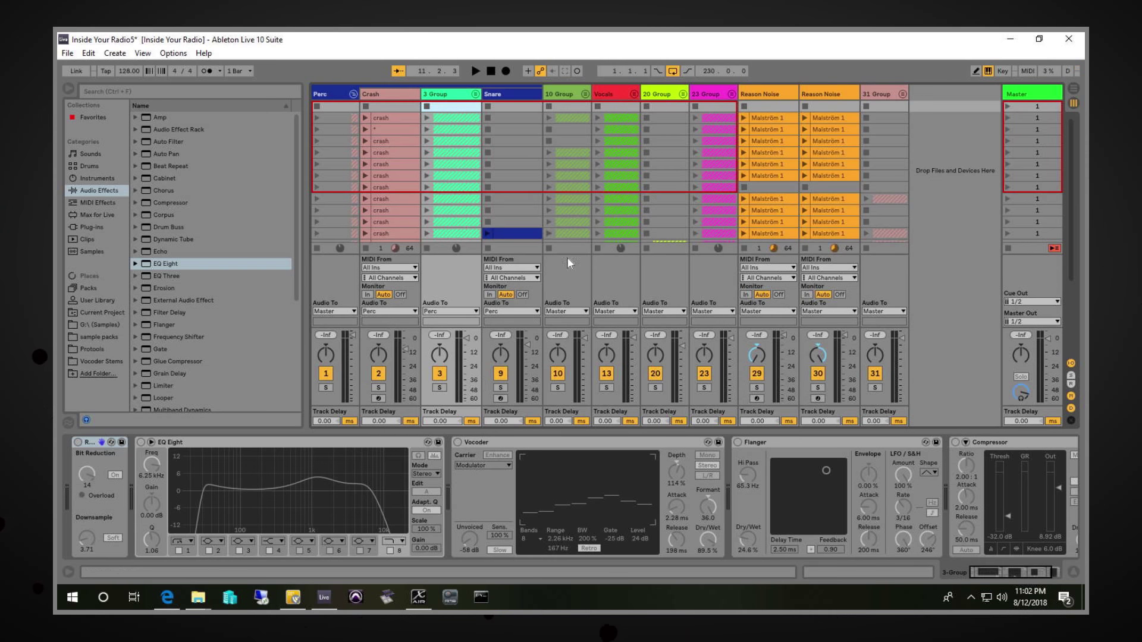
Open Inside Your Radio raw.reason from the Inside Your Radio Project folder in Reason and dismiss the missing sounds notice
{"action": "left_click", "coordinate": [198, 597]}
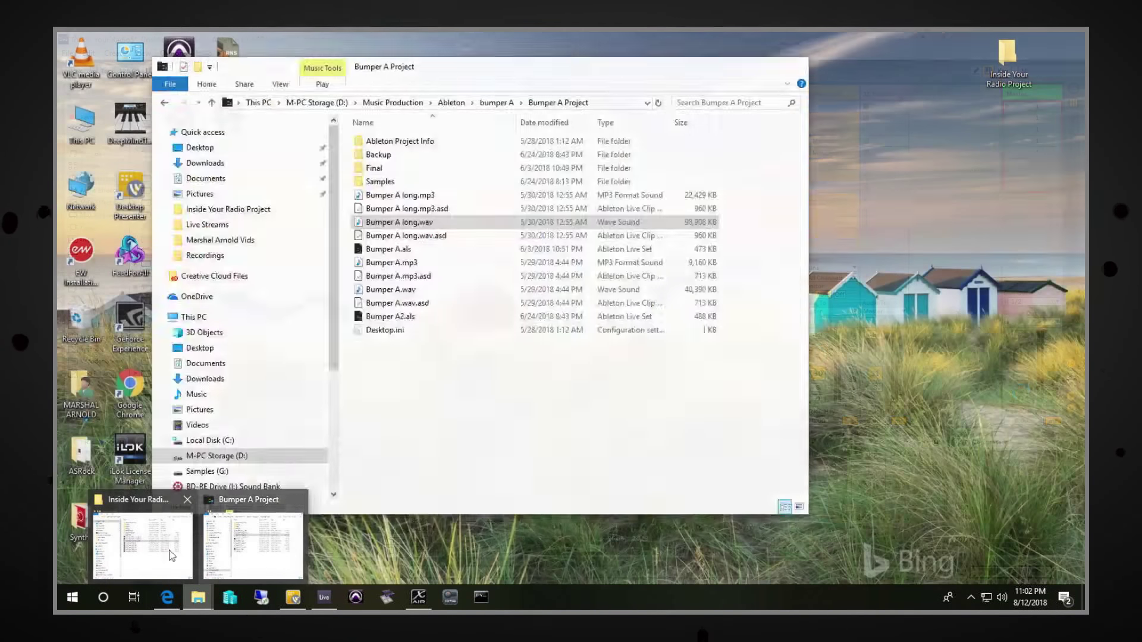
{"action": "left_click", "coordinate": [125, 557]}
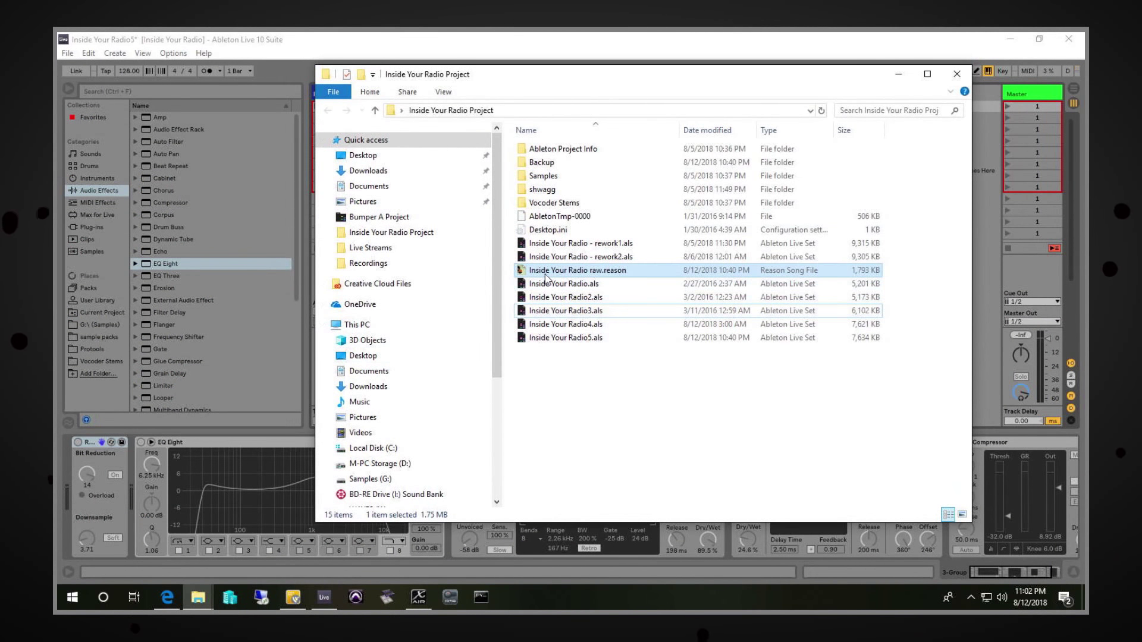
{"action": "double_click", "coordinate": [545, 272]}
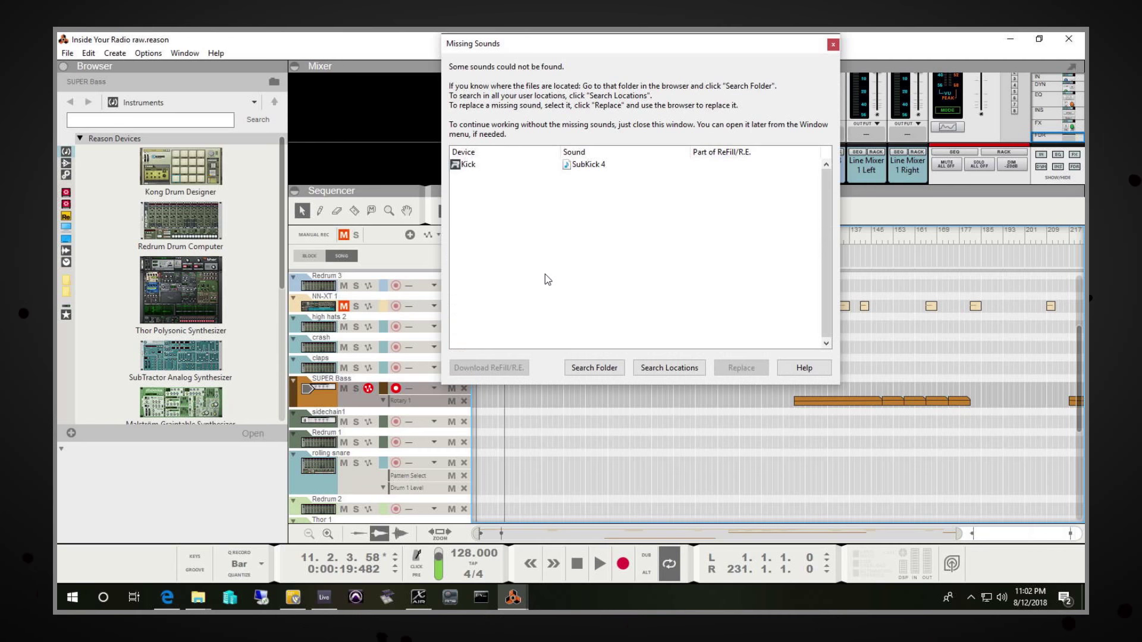
{"action": "left_click", "coordinate": [833, 44]}
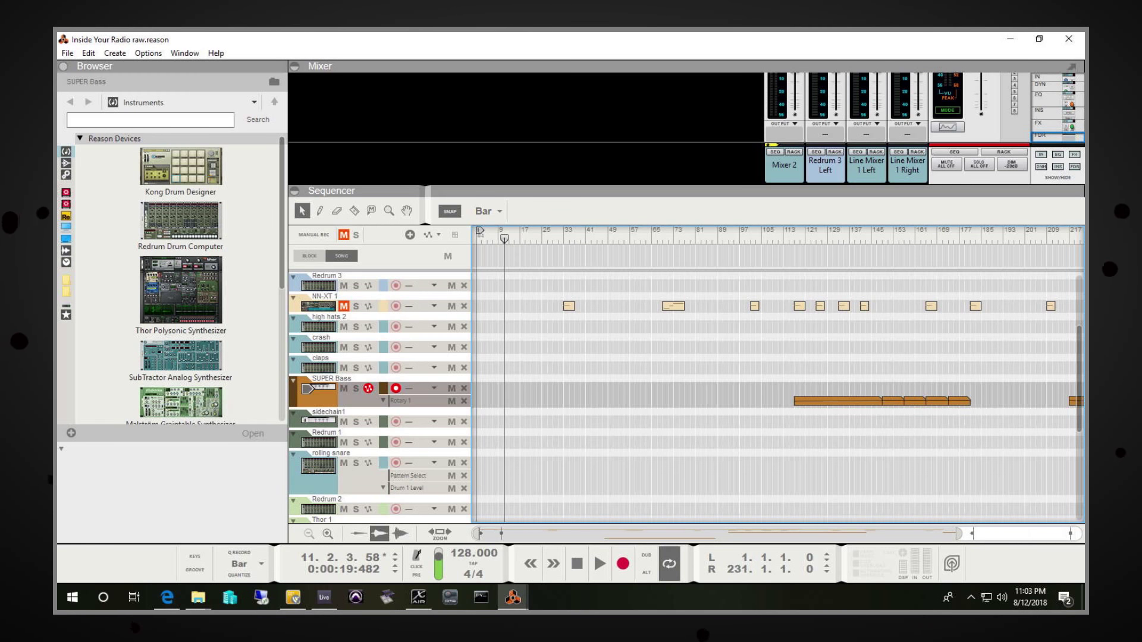
Show the Reason rack and examine its devices from the hardware interface down to the BV512 vocoder
{"action": "key", "text": "F6"}
{"action": "left_click_drag", "start_coordinate": [397, 246], "coordinate": [341, 33]}
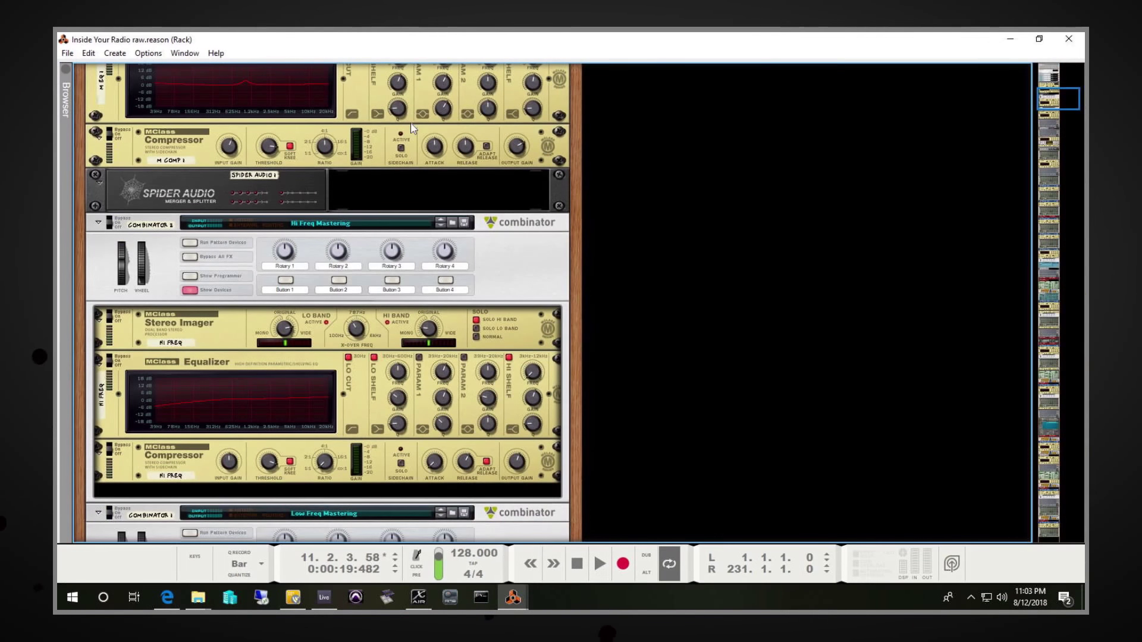
{"action": "scroll", "coordinate": [369, 266], "scroll_direction": "up", "scroll_amount": 10}
{"action": "scroll", "coordinate": [374, 265], "scroll_direction": "up", "scroll_amount": 5}
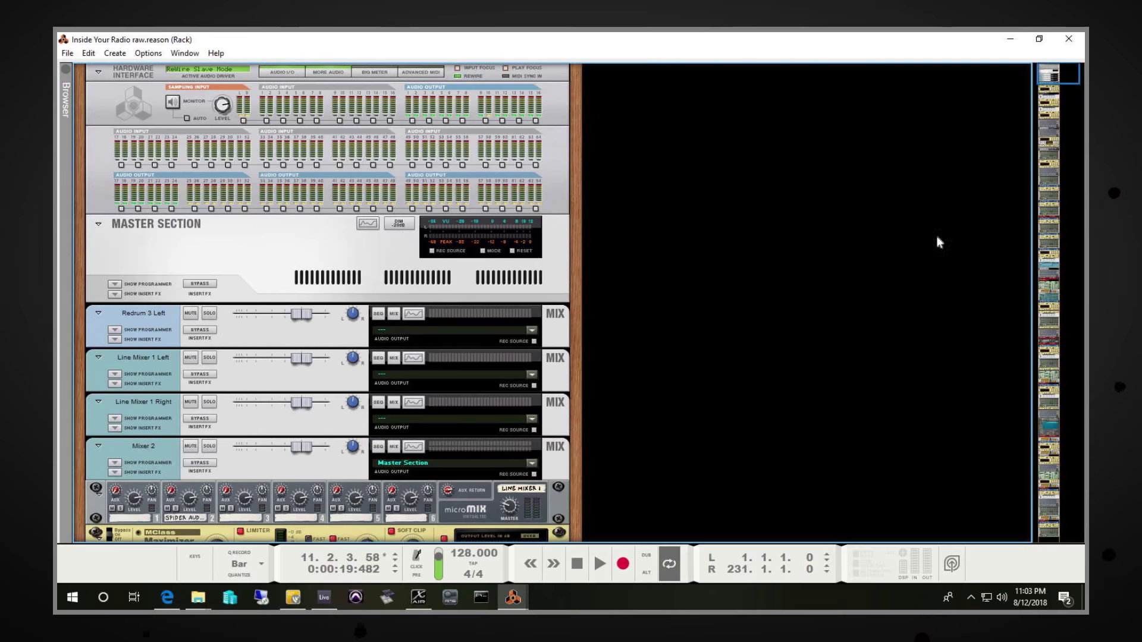
{"action": "left_click_drag", "start_coordinate": [1047, 78], "coordinate": [984, 146]}
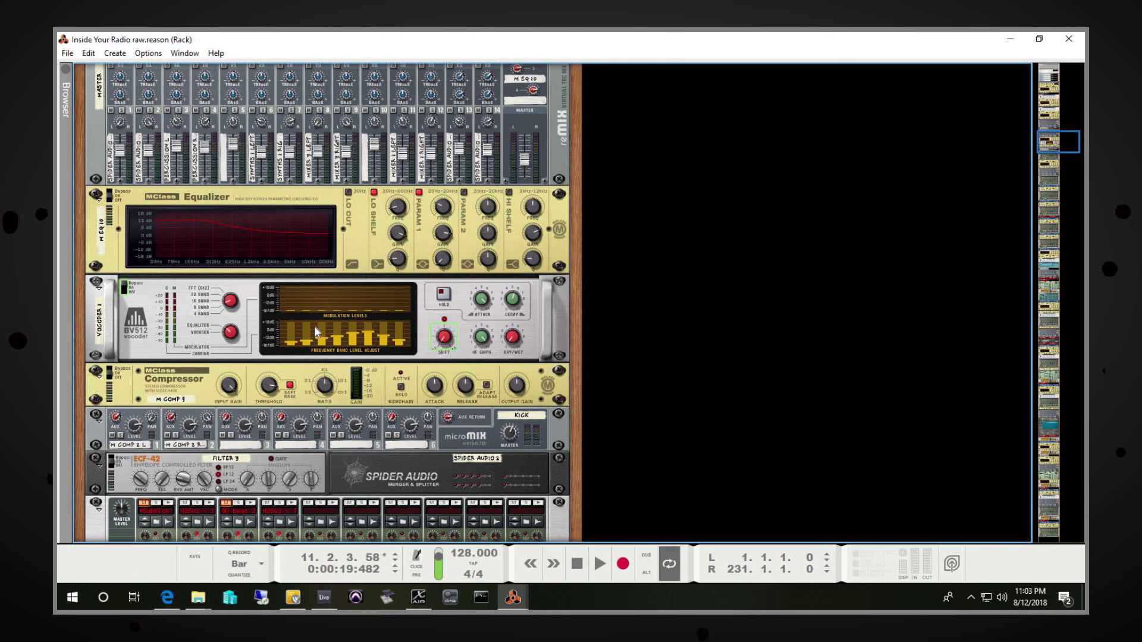
{"action": "left_click_drag", "start_coordinate": [296, 316], "coordinate": [323, 335]}
{"action": "mouse_move", "coordinate": [478, 308]}
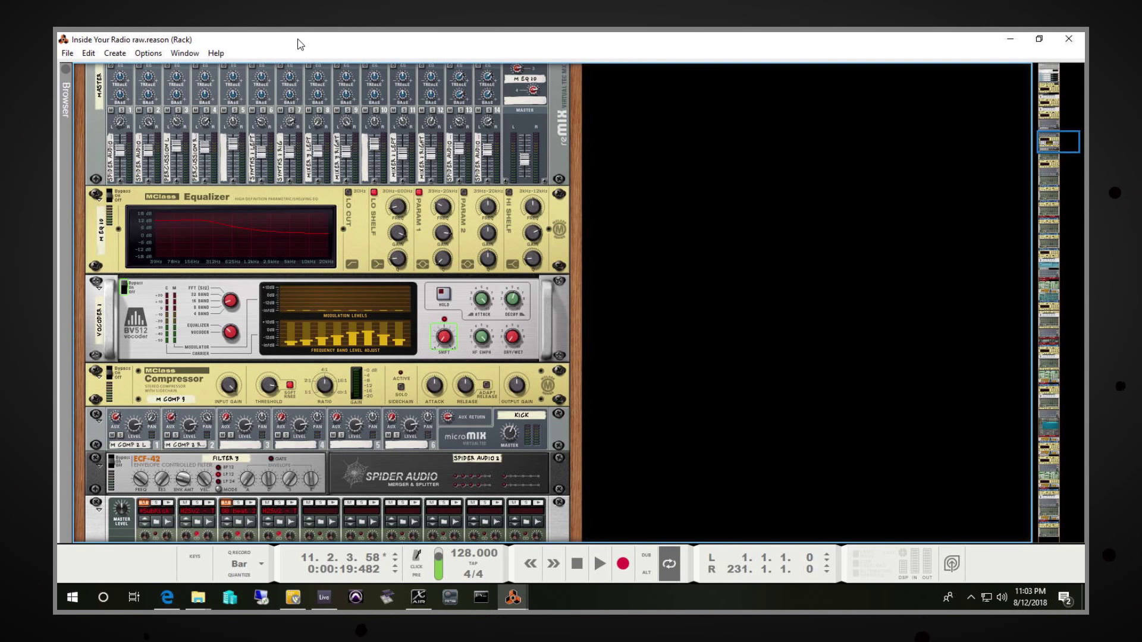
Minimize Reason's rack and main windows and switch back to Ableton Live
{"action": "mouse_move", "coordinate": [299, 44]}
{"action": "left_mouse_down"}
{"action": "mouse_move", "coordinate": [362, 66]}
{"action": "mouse_move", "coordinate": [304, 65]}
{"action": "left_mouse_up"}
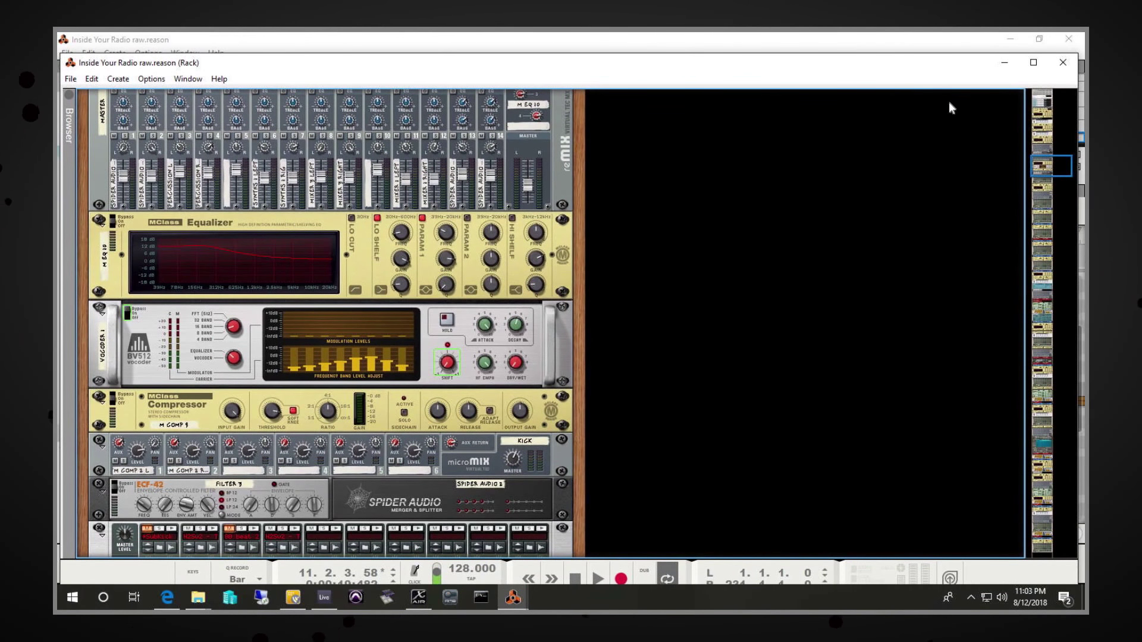
{"action": "left_click", "coordinate": [1004, 66]}
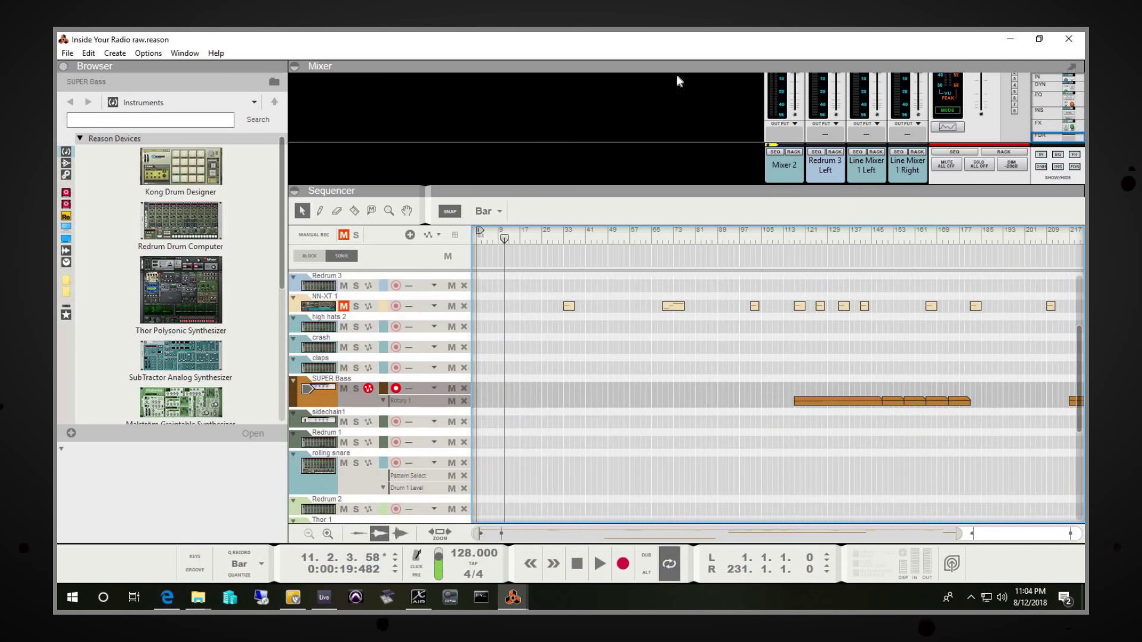
{"action": "left_click", "coordinate": [1010, 38]}
{"action": "left_click", "coordinate": [776, 61]}
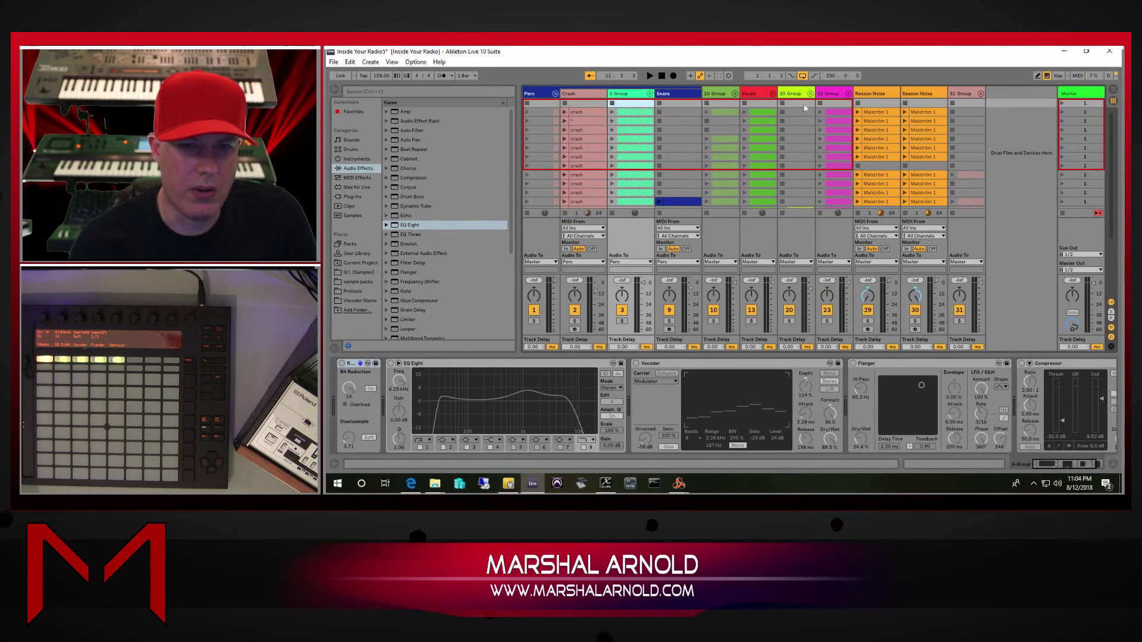
Fold and unfold the Perc group, select 3 Group and unfold it to show its drum tracks
{"action": "left_click", "coordinate": [555, 93]}
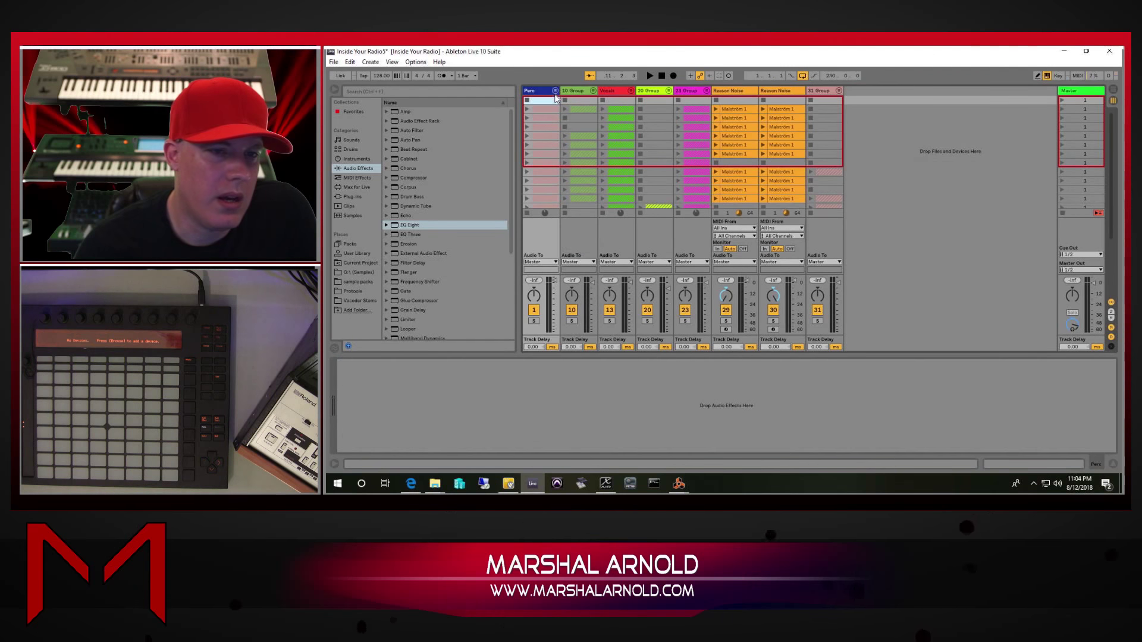
{"action": "left_click", "coordinate": [554, 94]}
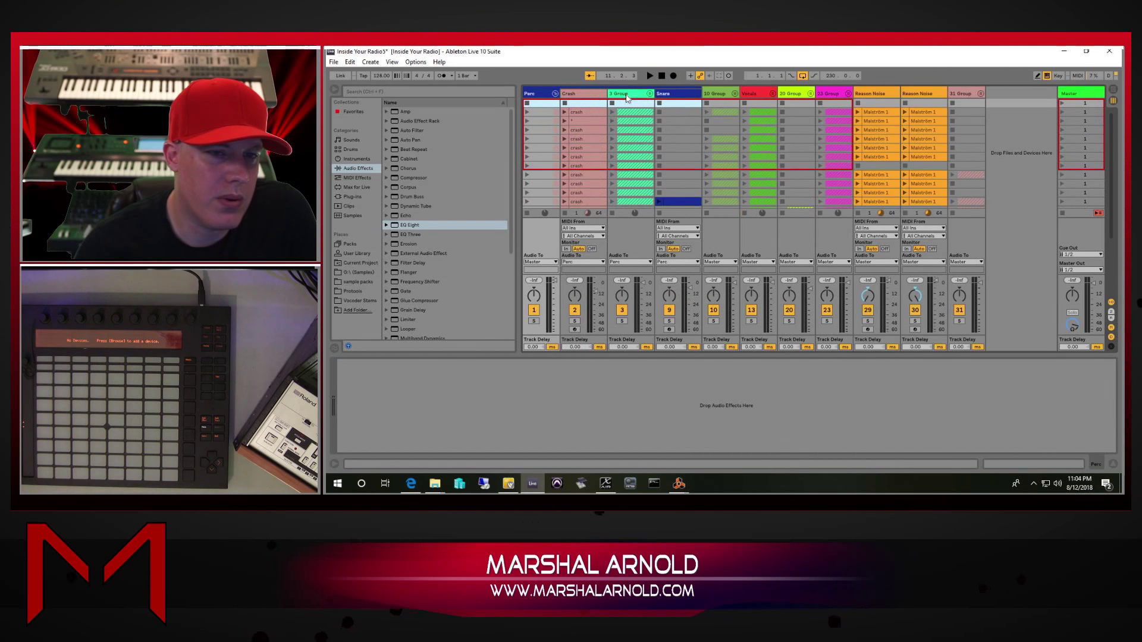
{"action": "left_click", "coordinate": [626, 98]}
{"action": "left_click", "coordinate": [650, 94]}
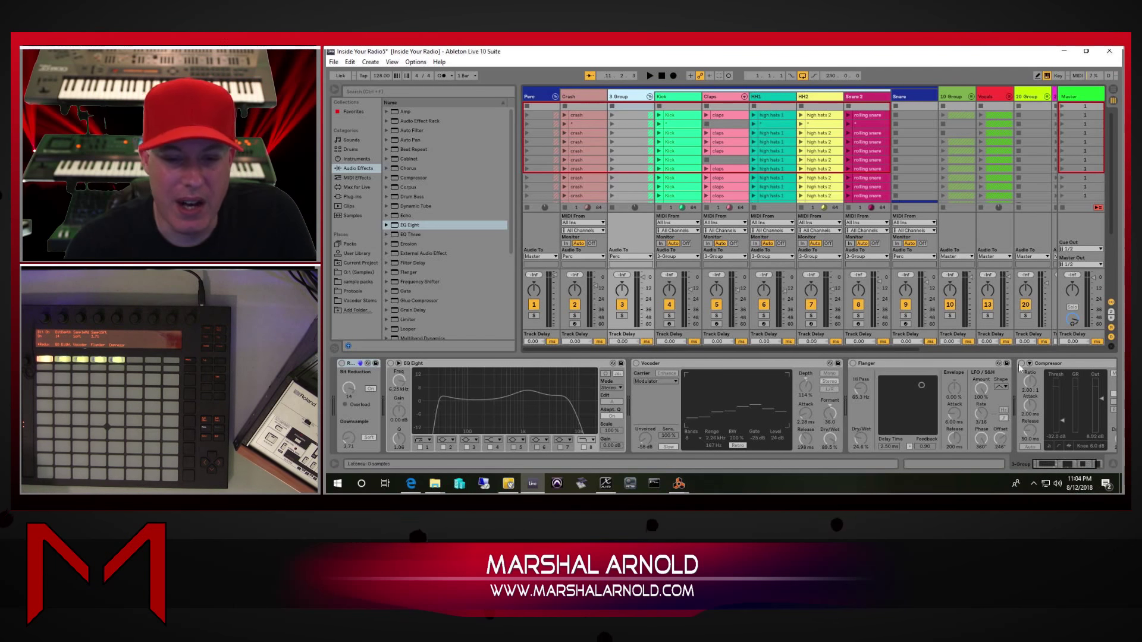
Look through 3 Group's effect chain, including the Flanger and Vocoder, and try to fold the group
{"action": "left_click", "coordinate": [903, 362]}
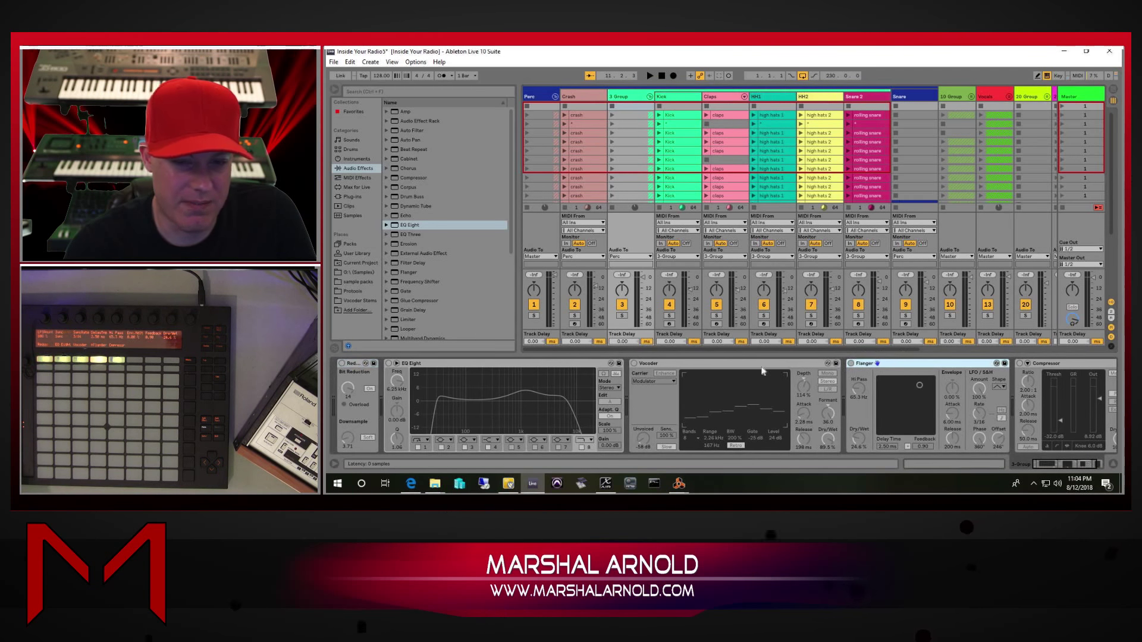
{"action": "left_click", "coordinate": [737, 365]}
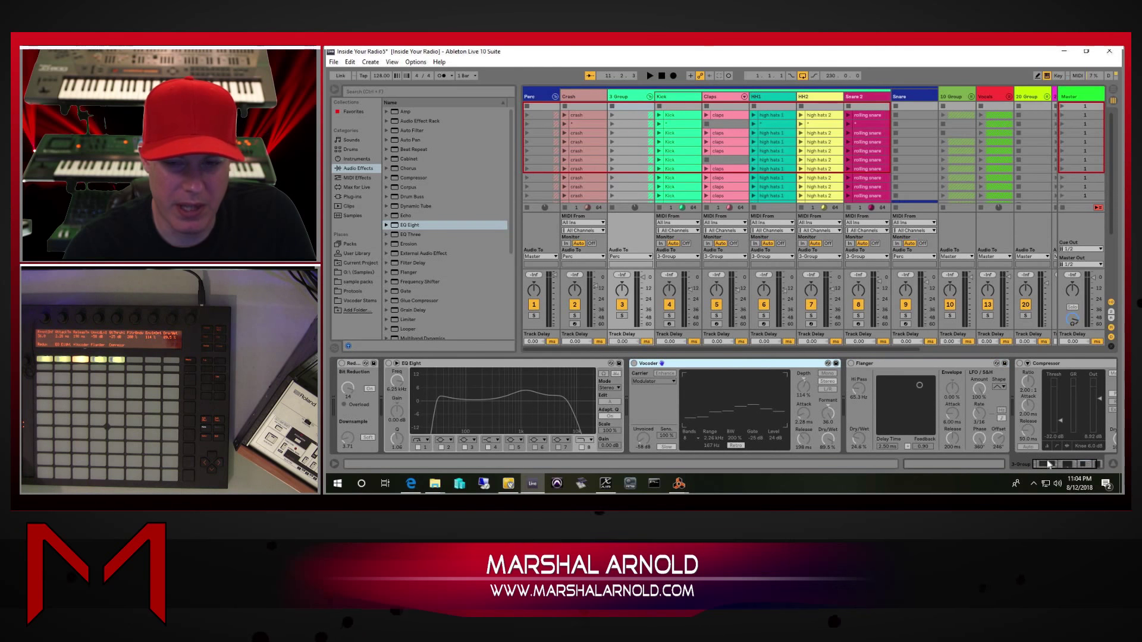
{"action": "left_click_drag", "start_coordinate": [1048, 465], "coordinate": [1074, 461]}
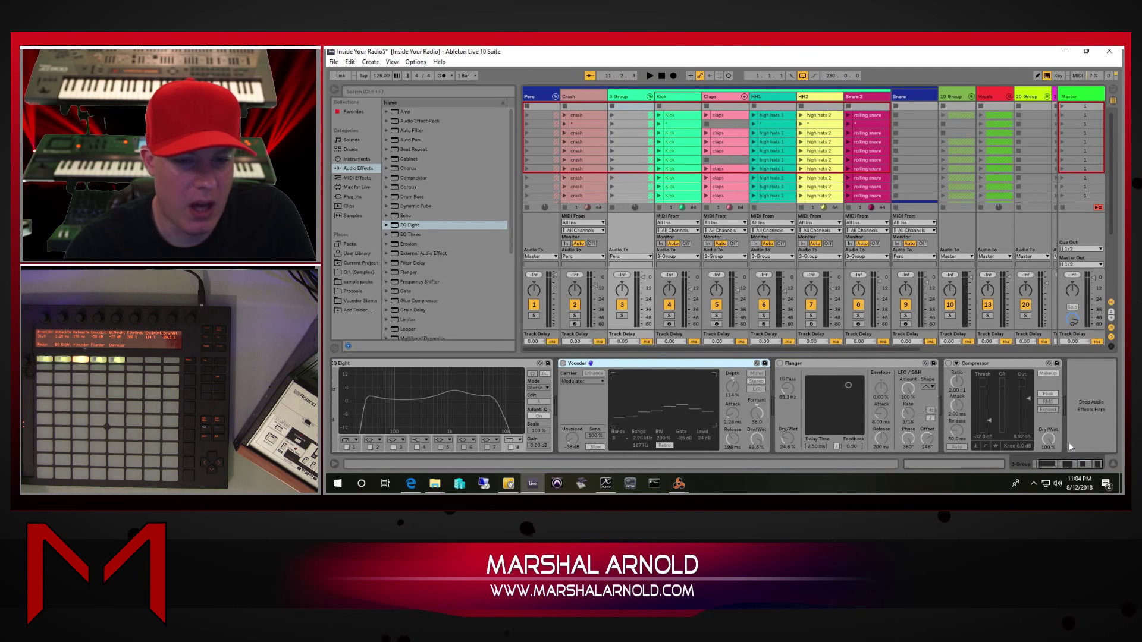
{"action": "scroll", "coordinate": [961, 441], "scroll_direction": "up", "scroll_amount": 3}
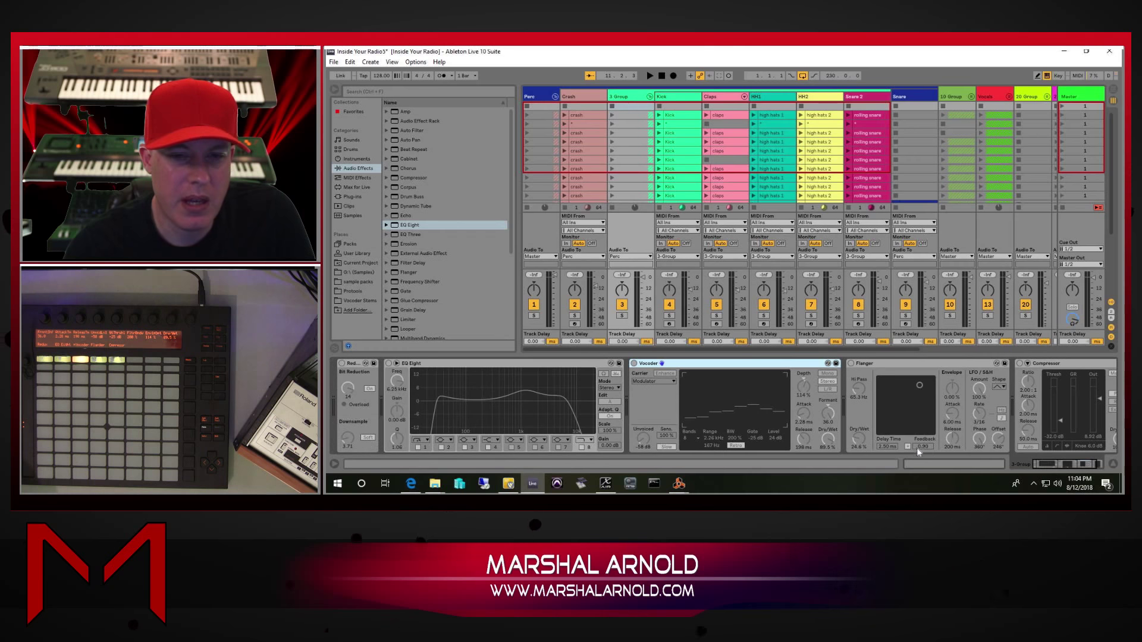
{"action": "left_click", "coordinate": [650, 97]}
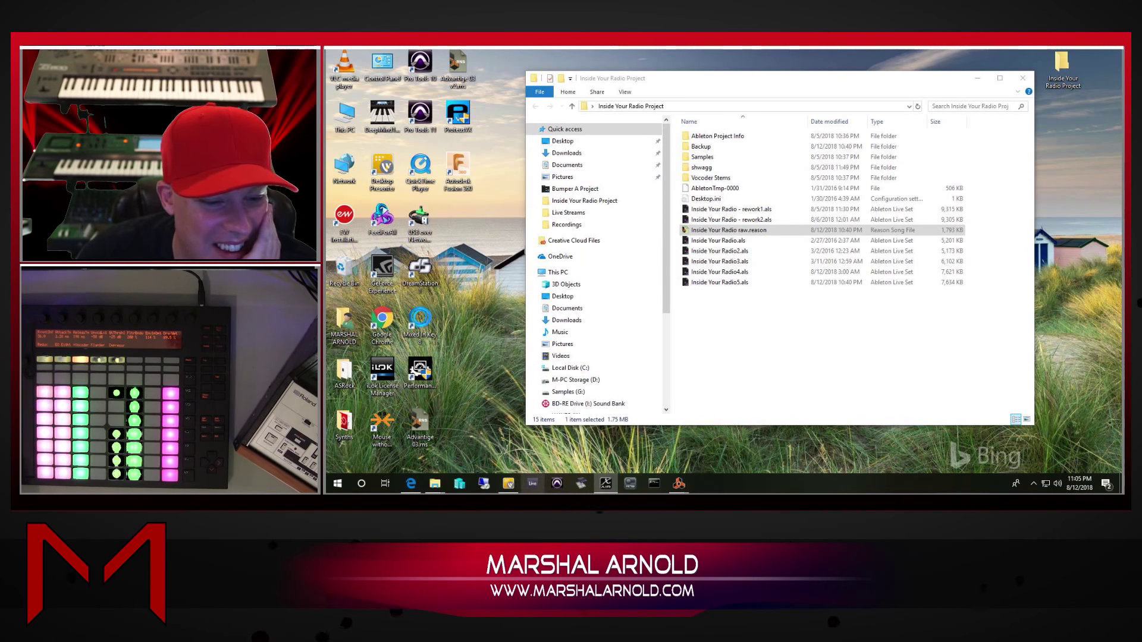
Check the hidden system tray icons and the audio output volume
{"action": "left_click", "coordinate": [1033, 483]}
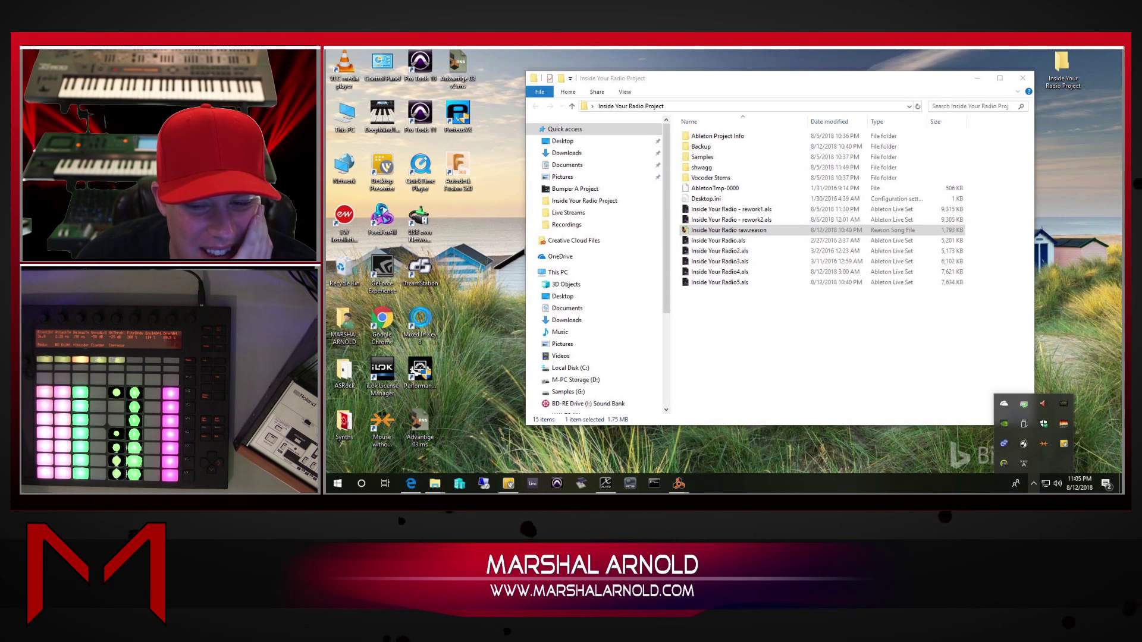
{"action": "left_click", "coordinate": [1057, 484]}
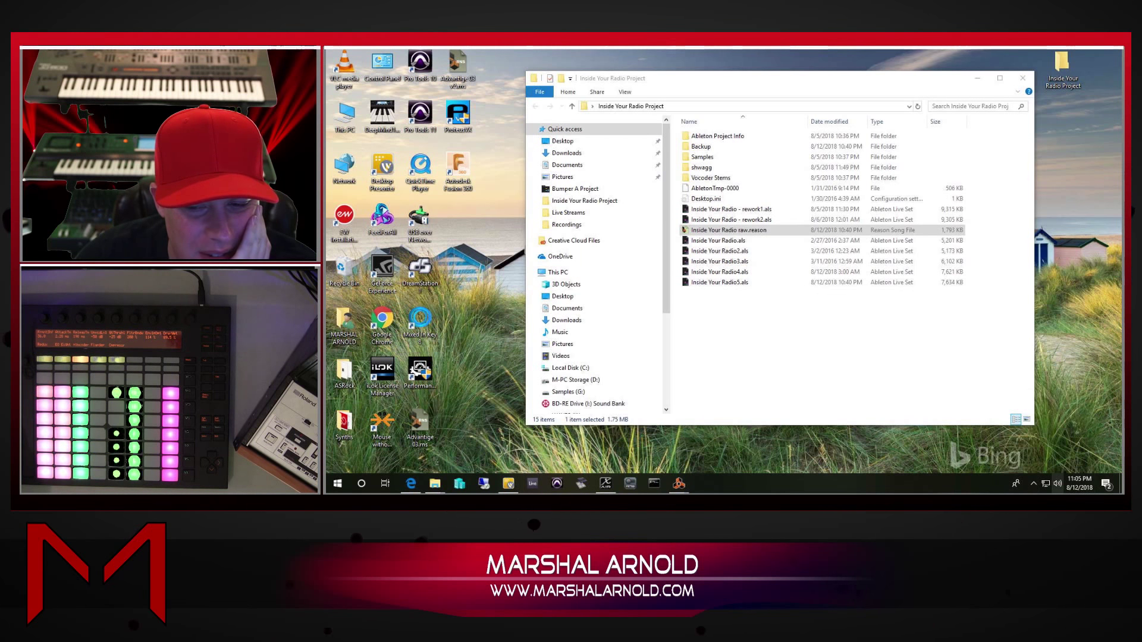
{"action": "left_click", "coordinate": [1036, 441]}
{"action": "left_click", "coordinate": [1015, 420]}
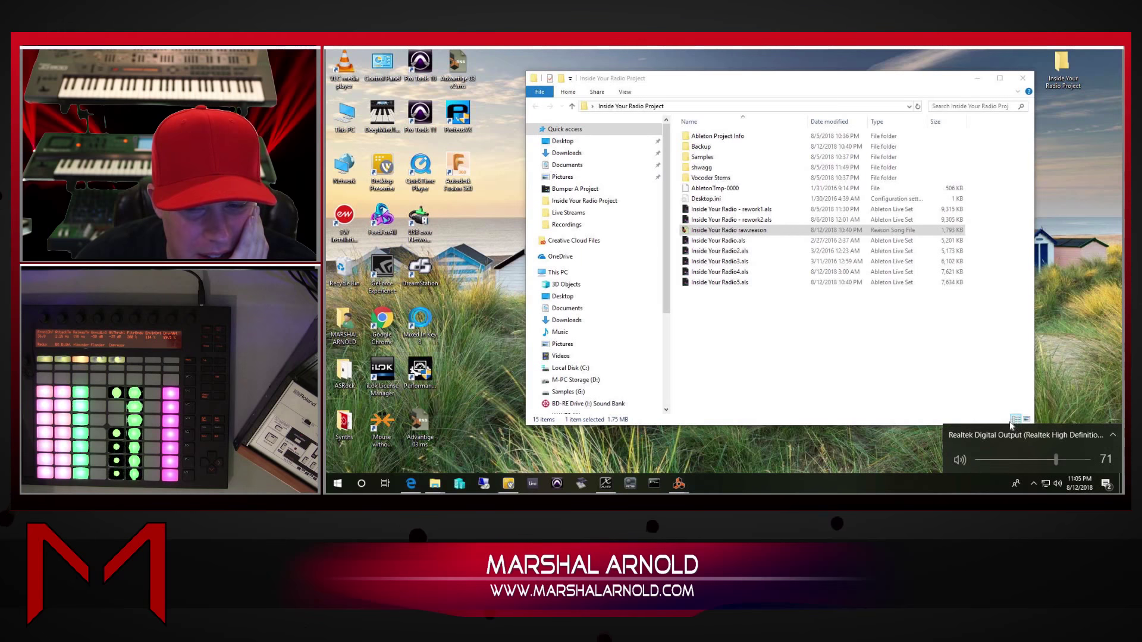
{"action": "left_click", "coordinate": [769, 446]}
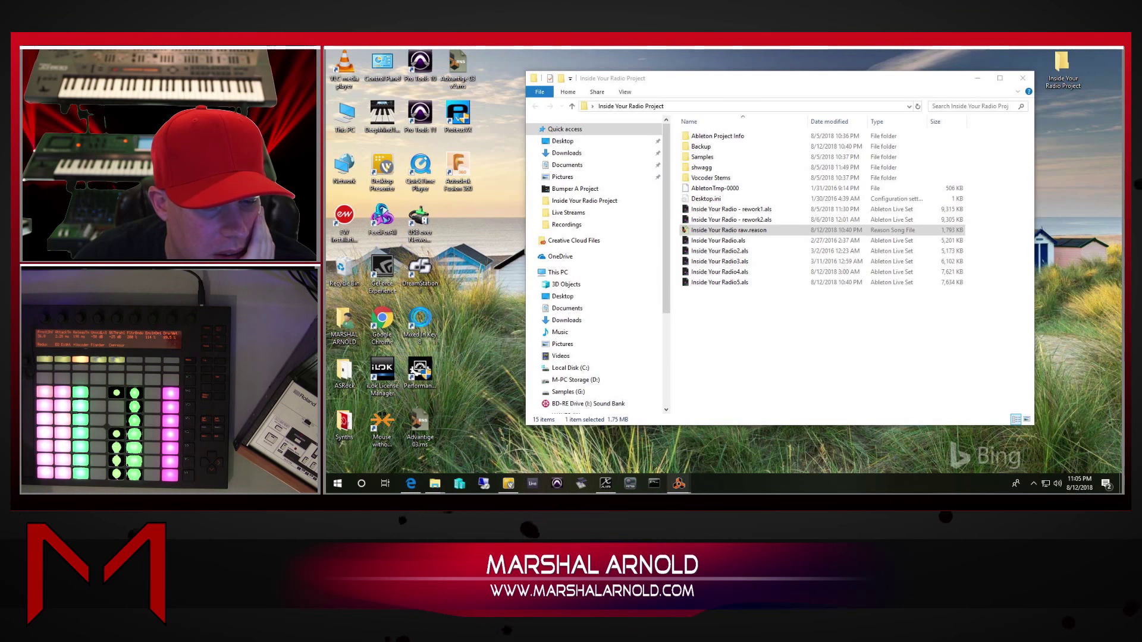
Reopen the recent set Inside Your Radio5.als in Ableton Live, answer the startup prompts and bring Live to the front
{"action": "right_click", "coordinate": [532, 483]}
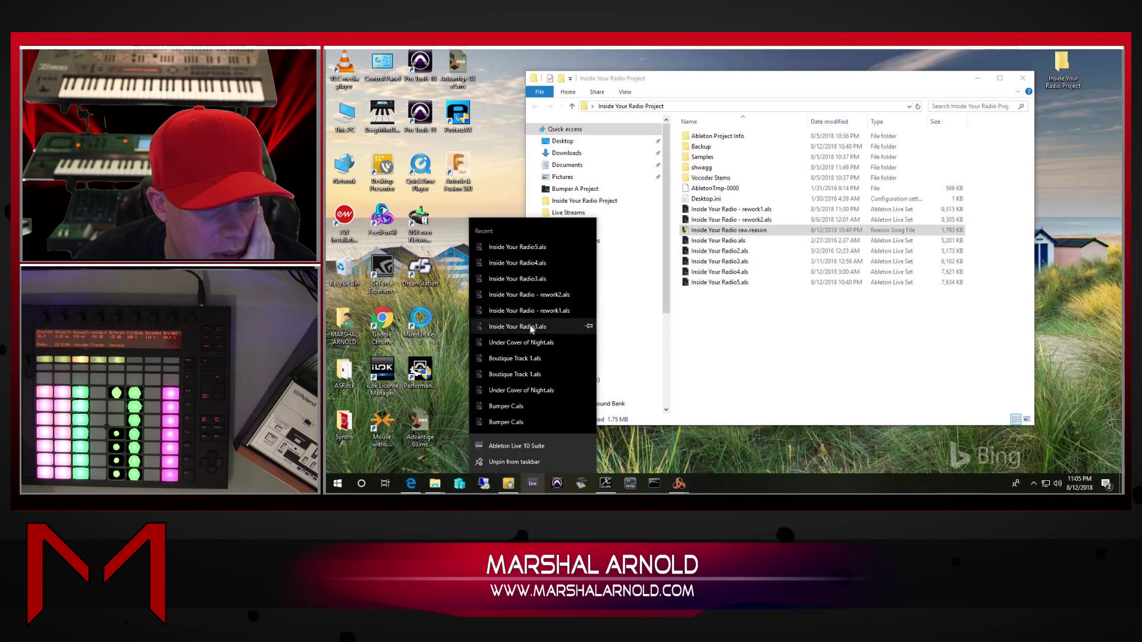
{"action": "left_click", "coordinate": [524, 246]}
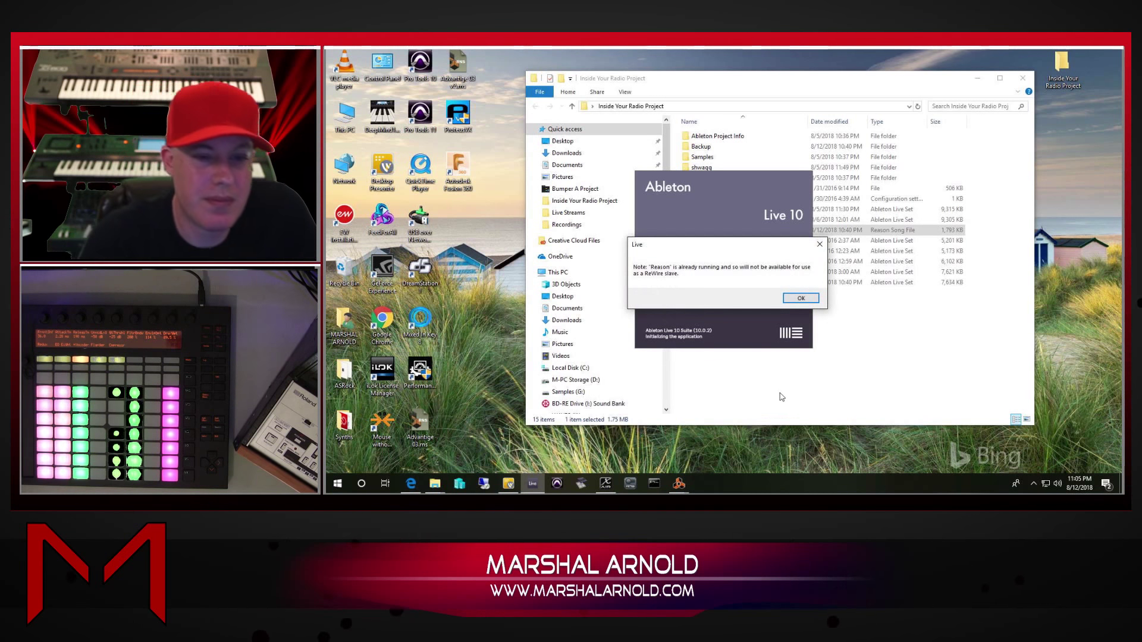
{"action": "left_click", "coordinate": [801, 299]}
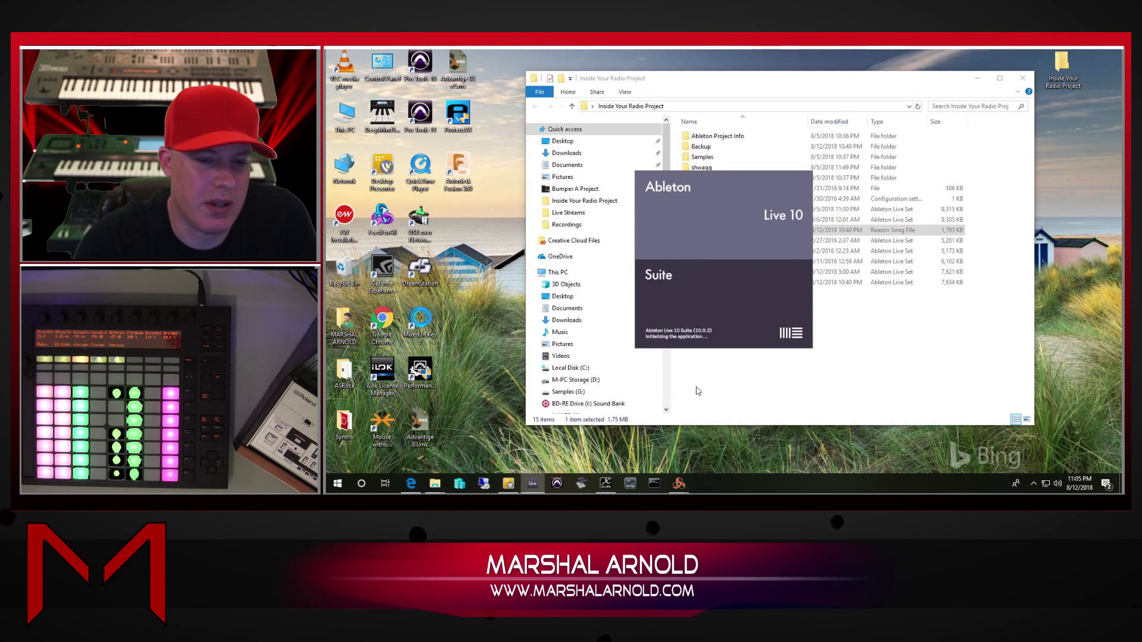
{"action": "left_click", "coordinate": [698, 282]}
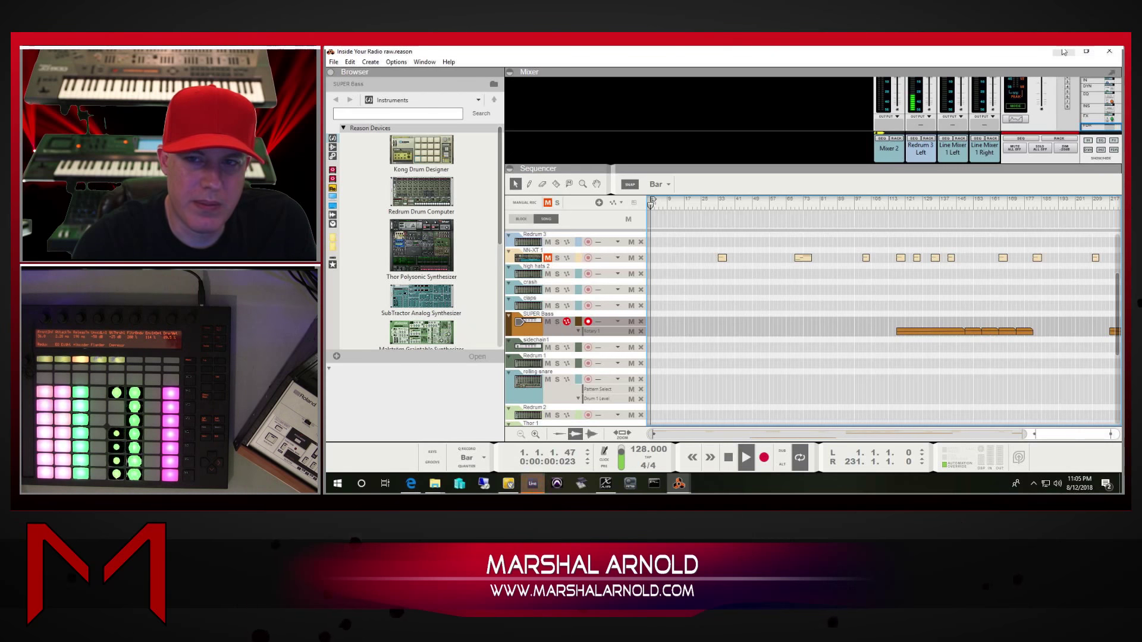
{"action": "left_click", "coordinate": [1064, 52]}
{"action": "left_click", "coordinate": [792, 237]}
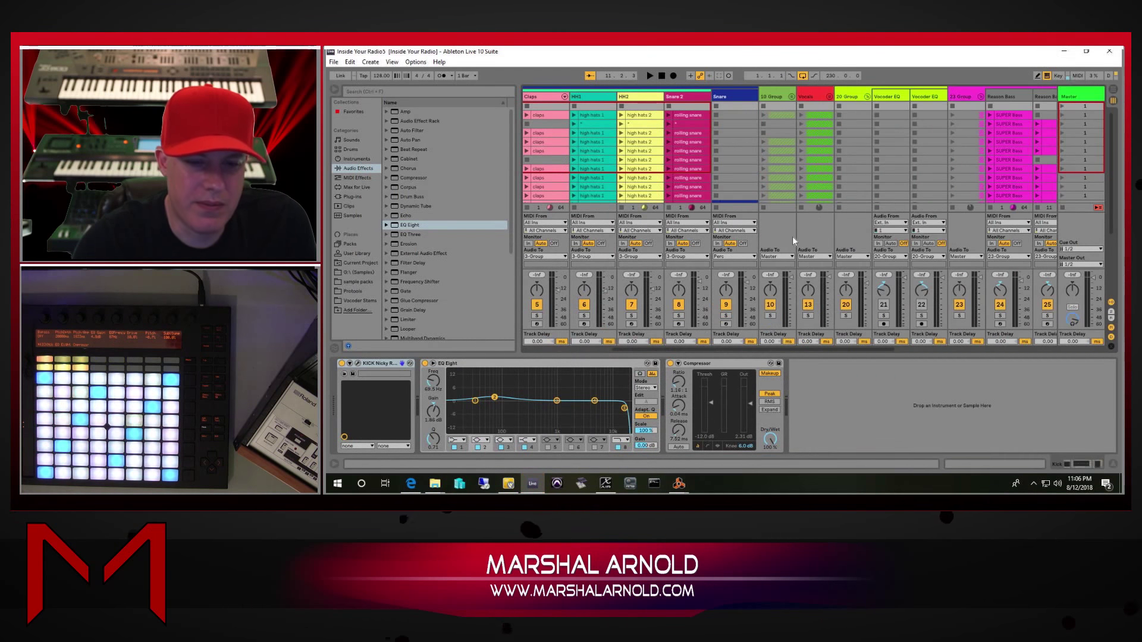
Exit Reason and close Ableton Live
{"action": "mouse_move", "coordinate": [679, 483]}
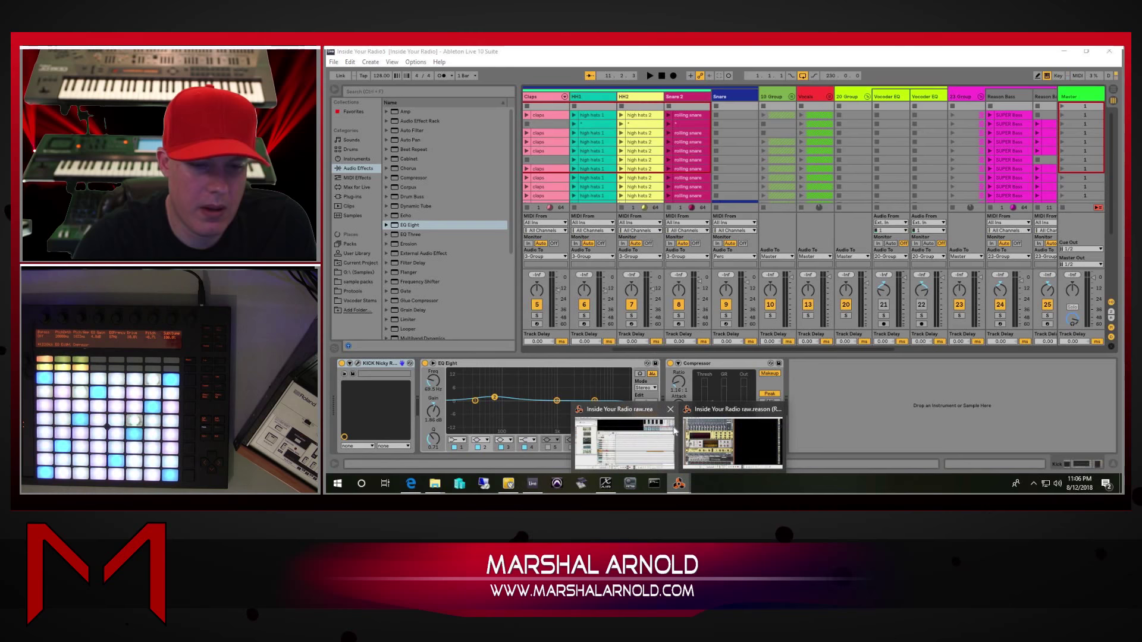
{"action": "left_click", "coordinate": [716, 426]}
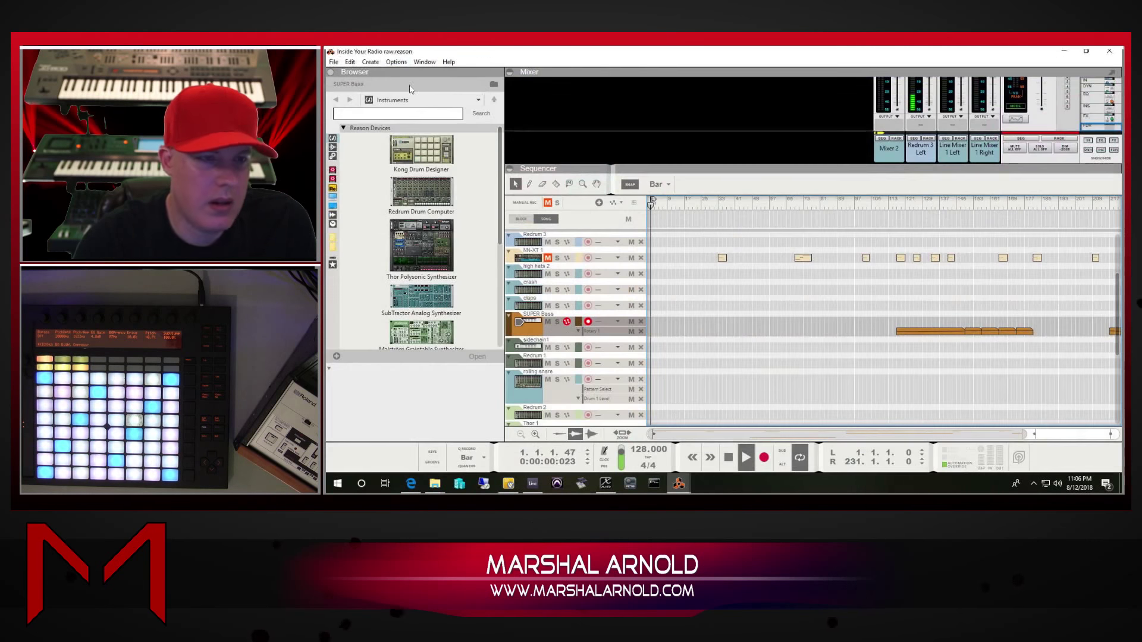
{"action": "left_click", "coordinate": [334, 62]}
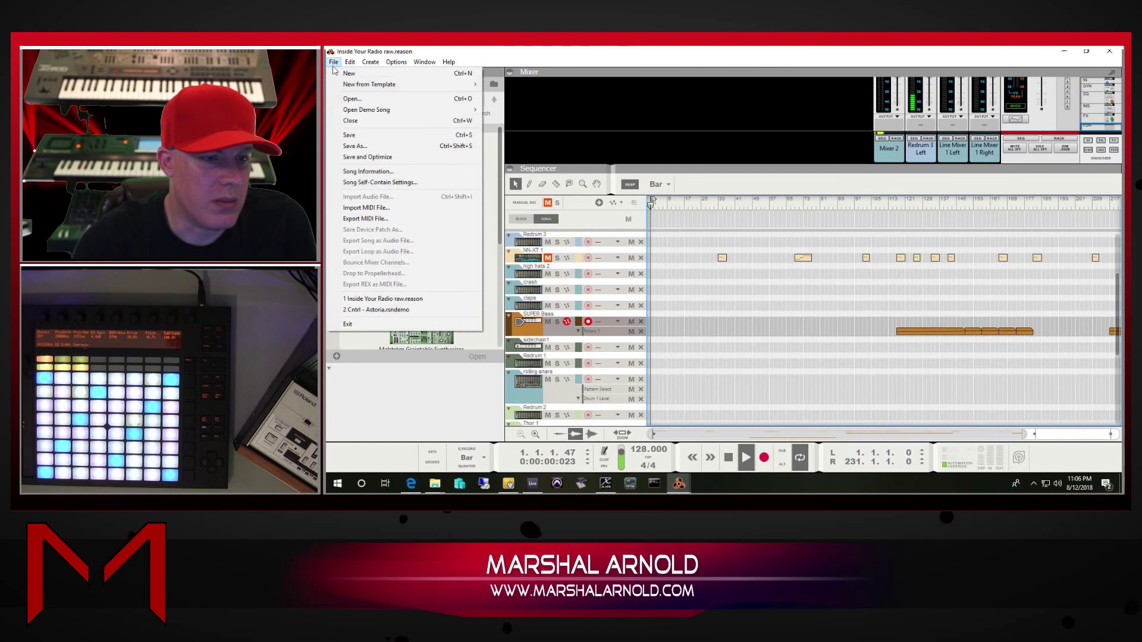
{"action": "left_click", "coordinate": [396, 324]}
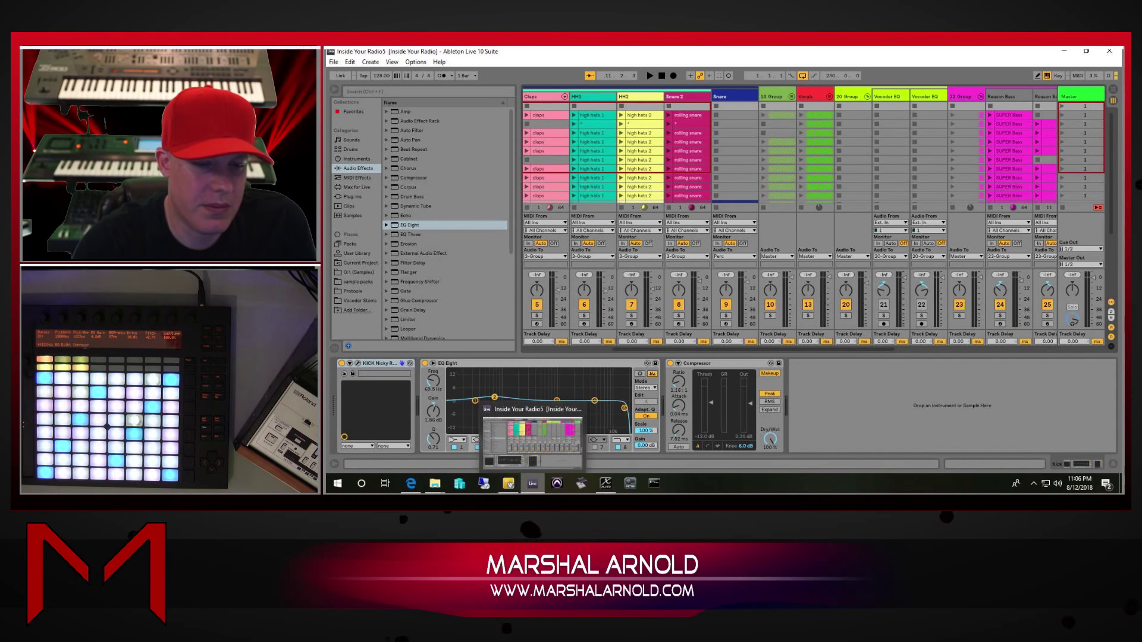
{"action": "right_click", "coordinate": [532, 483]}
{"action": "left_click", "coordinate": [526, 461]}
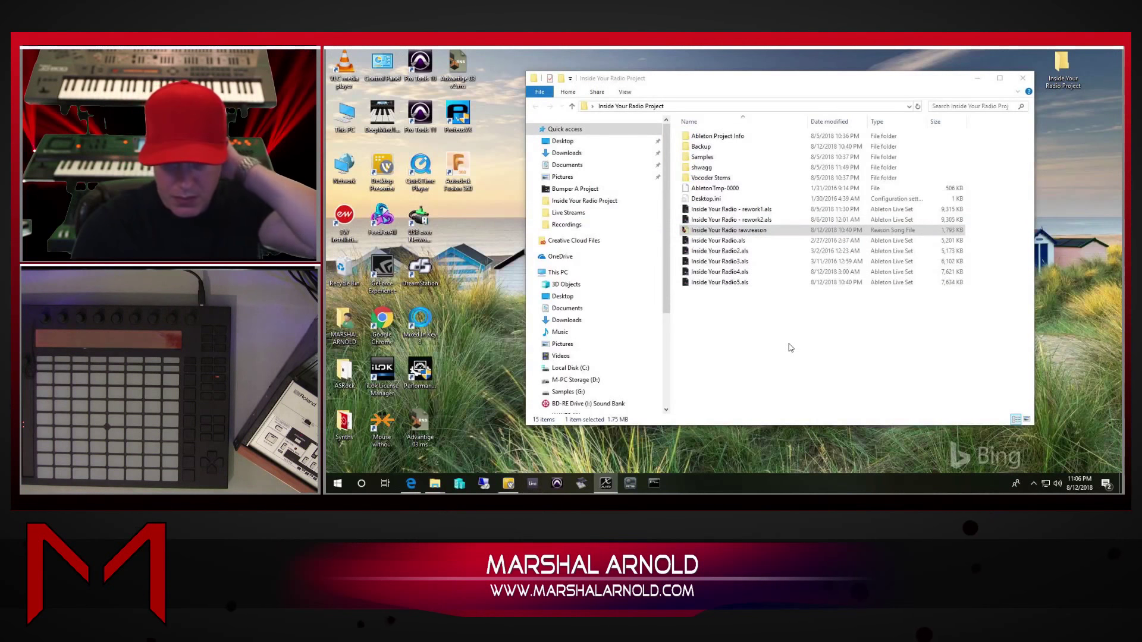
Open Inside Your Radio5.als from the project folder and acknowledge the note about Reason as a ReWire slave
{"action": "right_click", "coordinate": [712, 283]}
{"action": "left_click", "coordinate": [776, 289]}
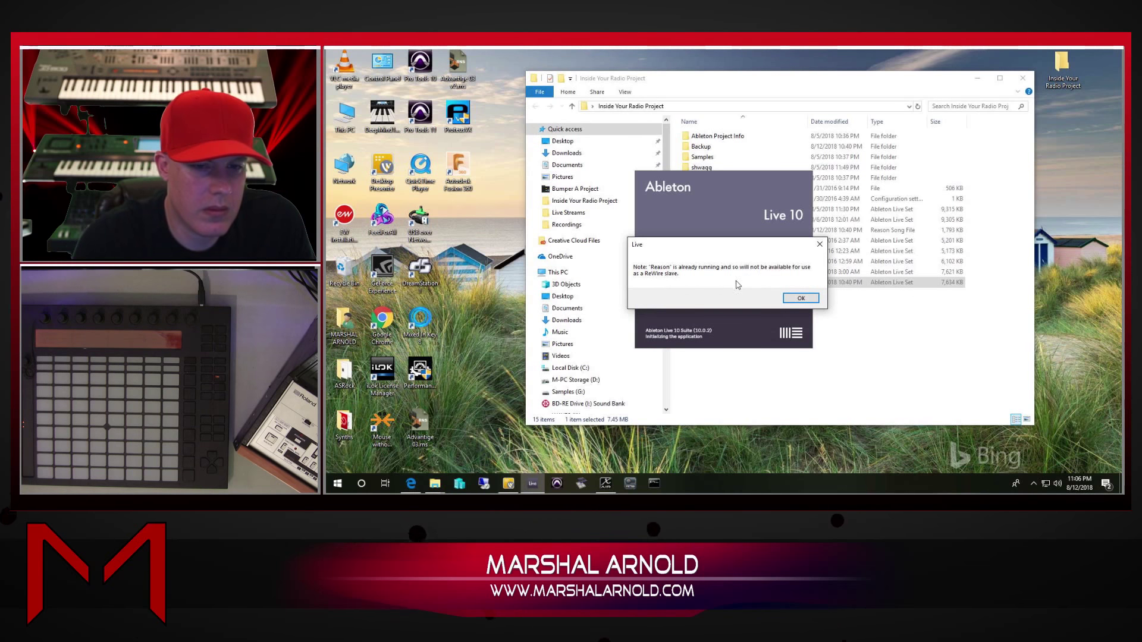
{"action": "left_click", "coordinate": [800, 297]}
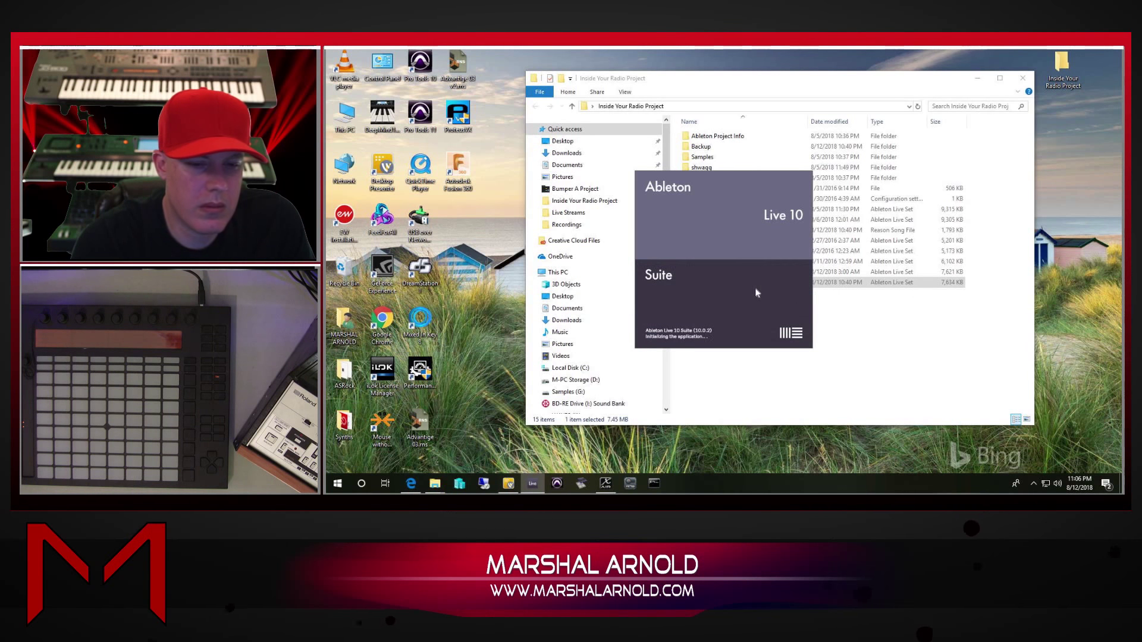